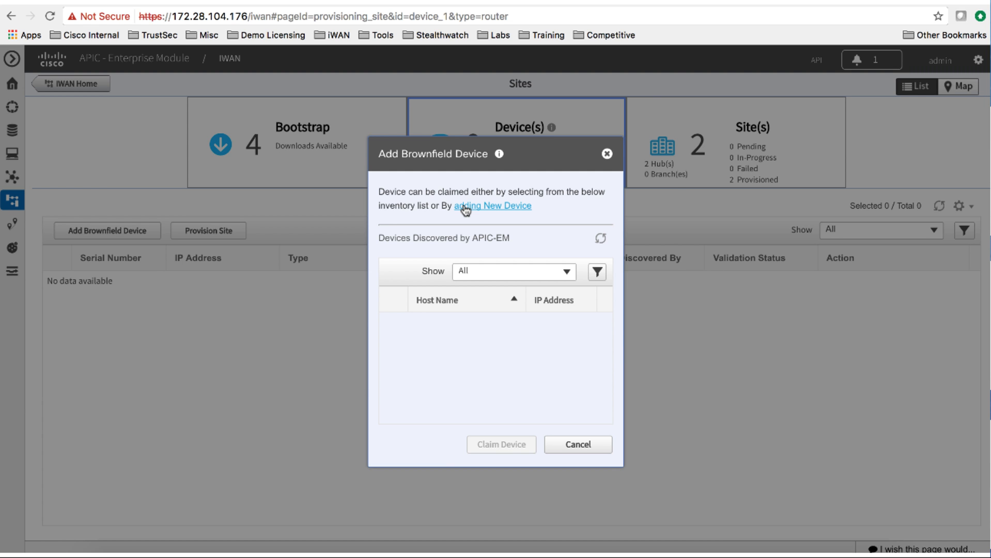
Add a new device at 10.50.3.1 and enter its SNMP read and write community strings
click(466, 208)
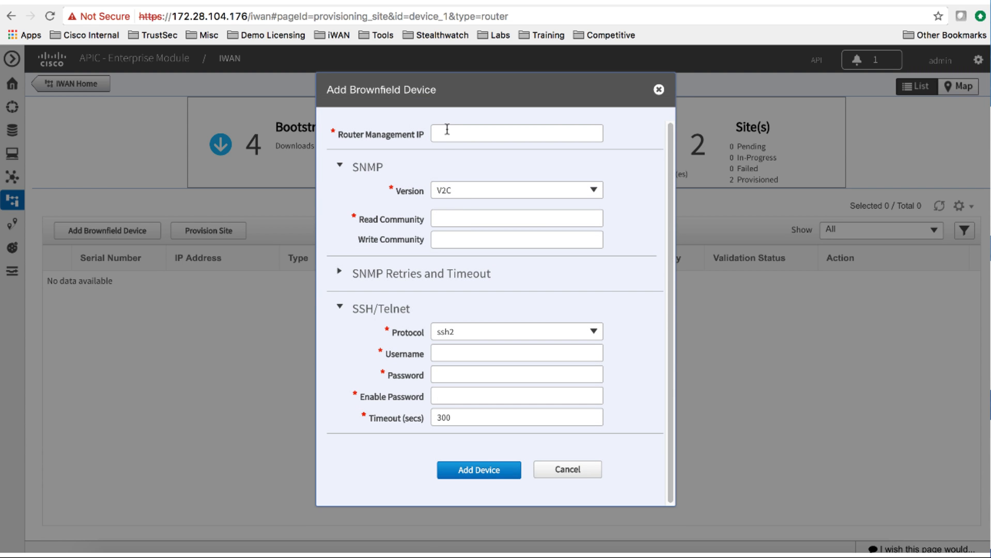
click(447, 129)
text(10.50.3)
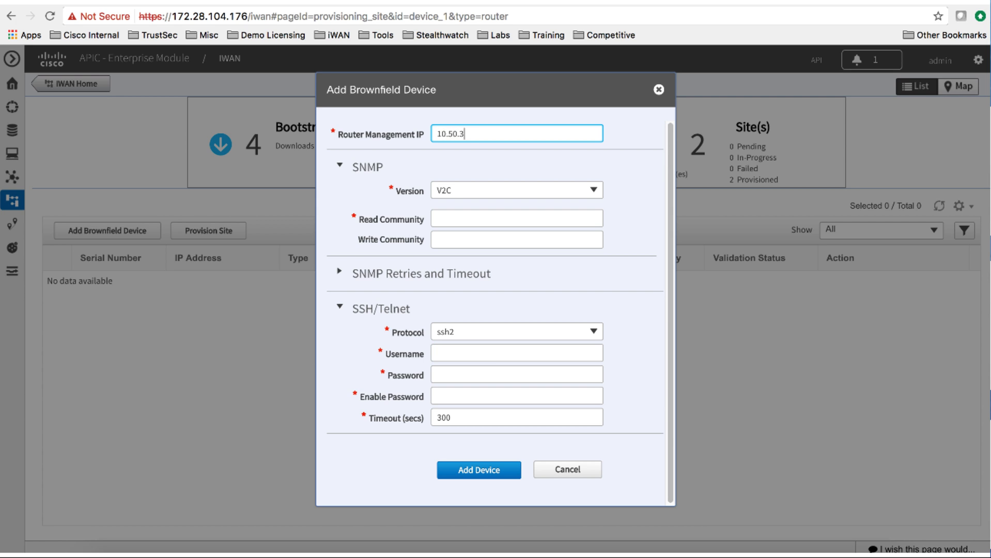
text(.1)
click(517, 216)
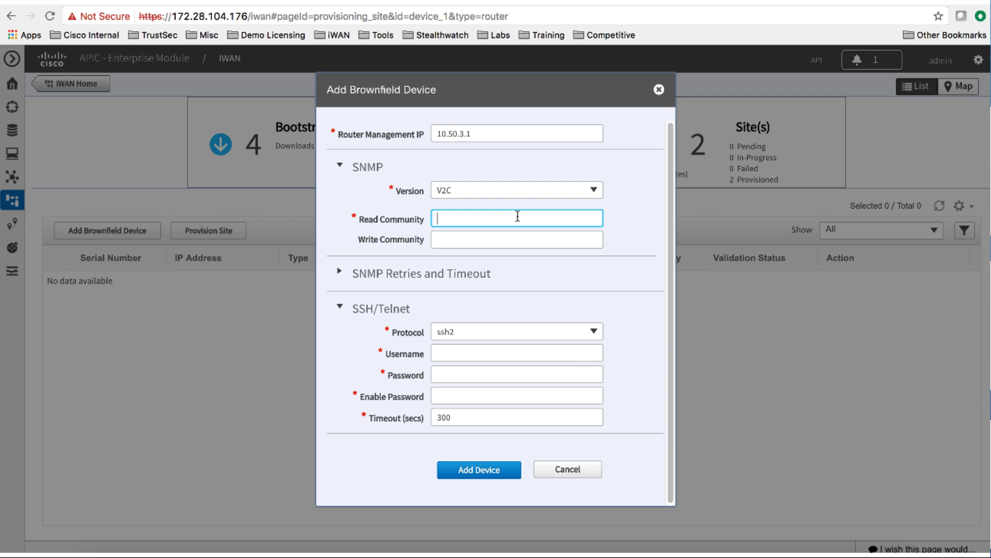
text(cisco12)
click(517, 239)
text(pri)
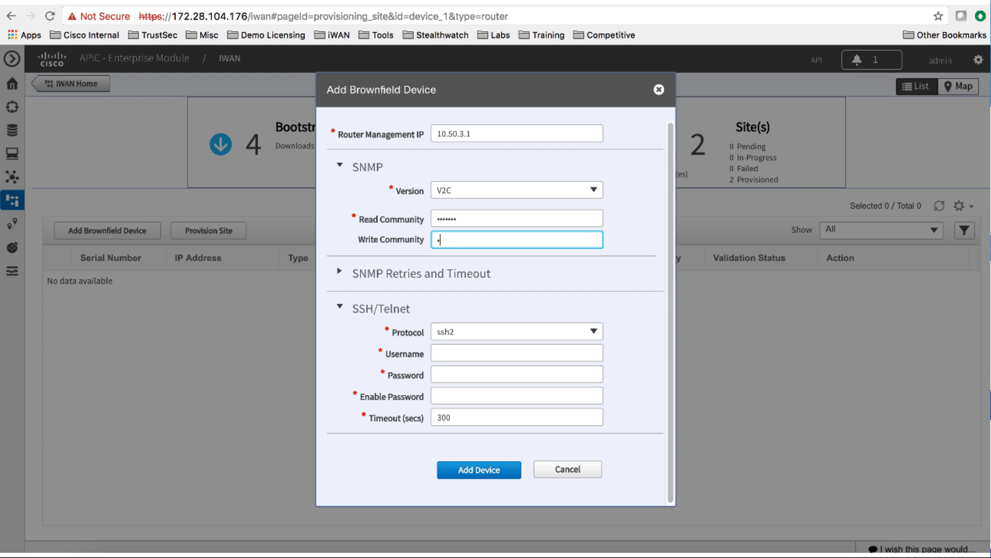
text(vate)
Use telnet with the login username, password and enable password, then add the router
click(593, 332)
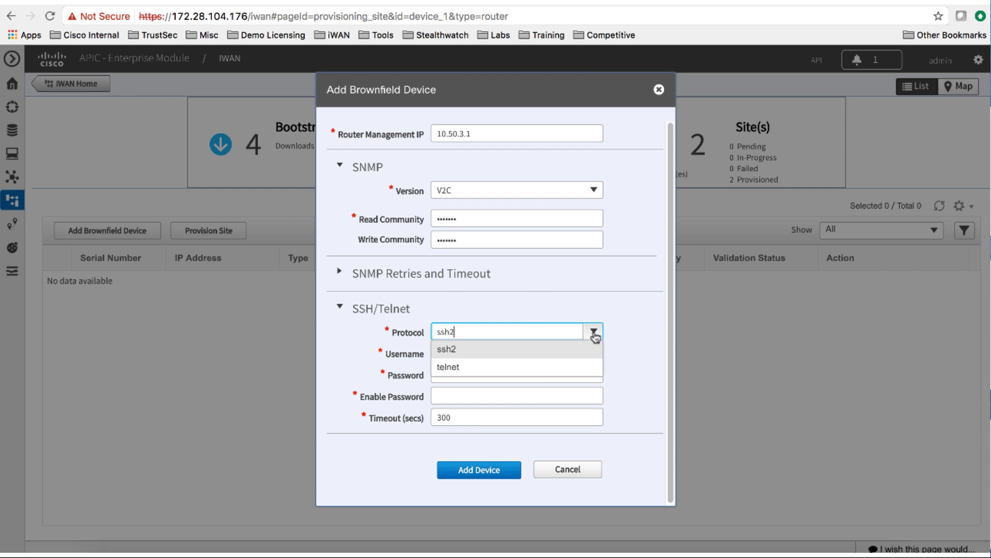
click(539, 371)
click(542, 352)
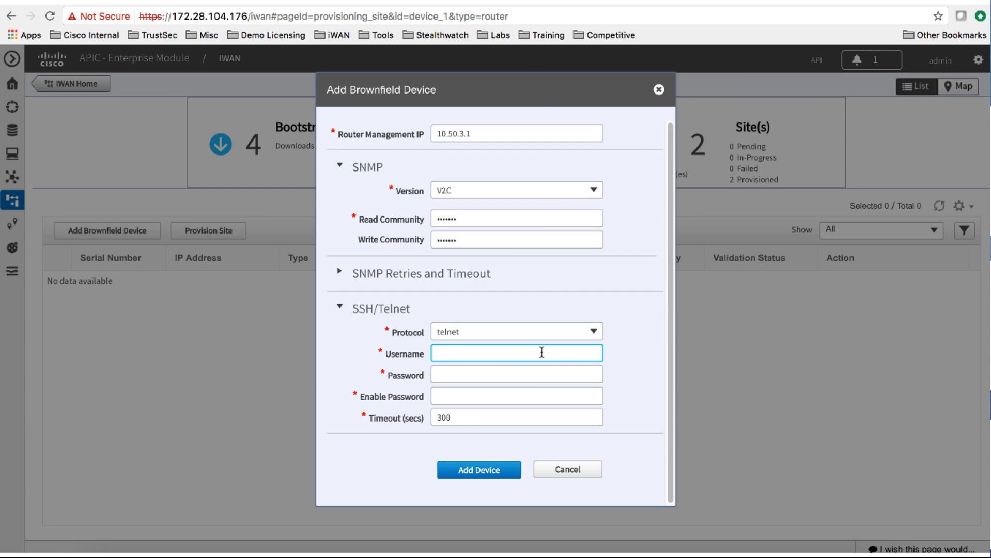
text(cisco)
key(Tab)
text(•••••••••)
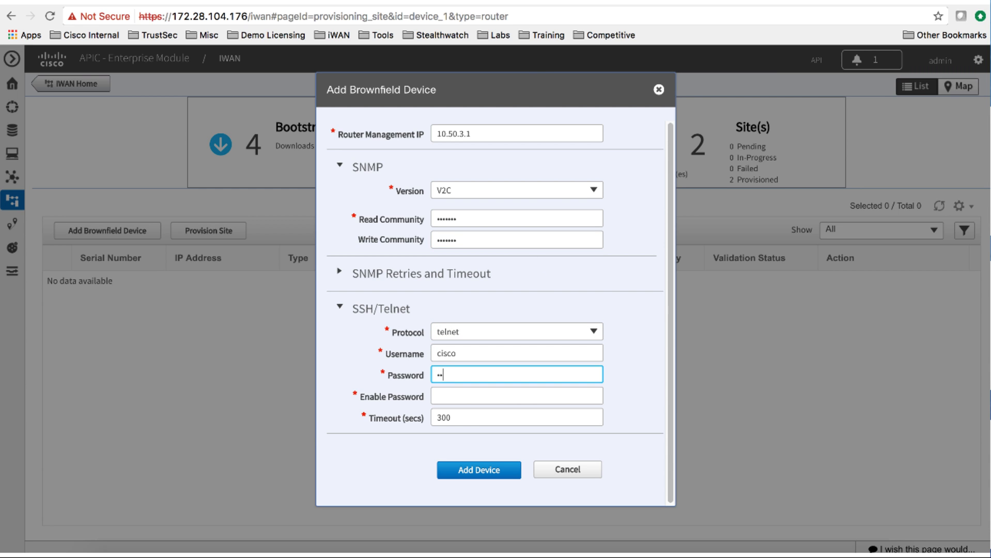
key(Tab)
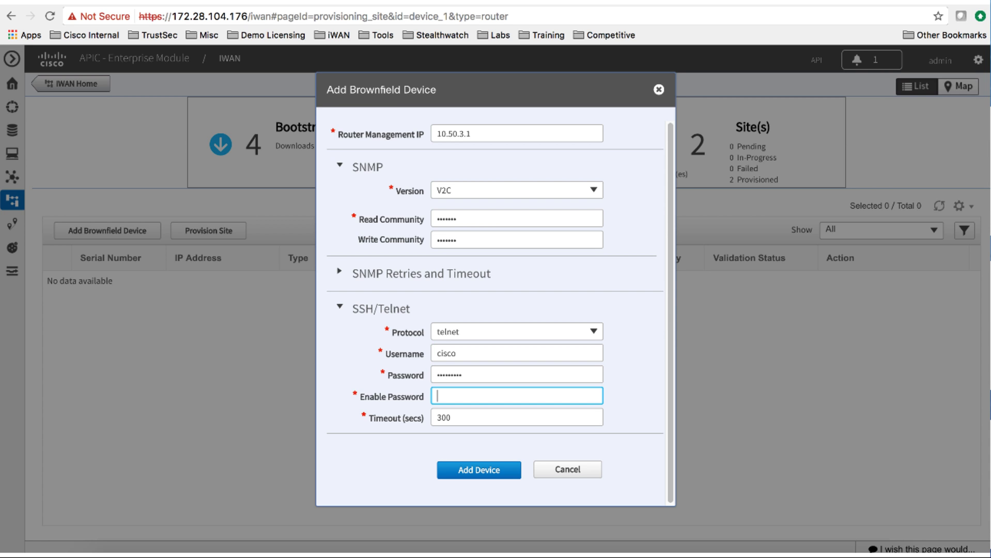
text(•••••••••)
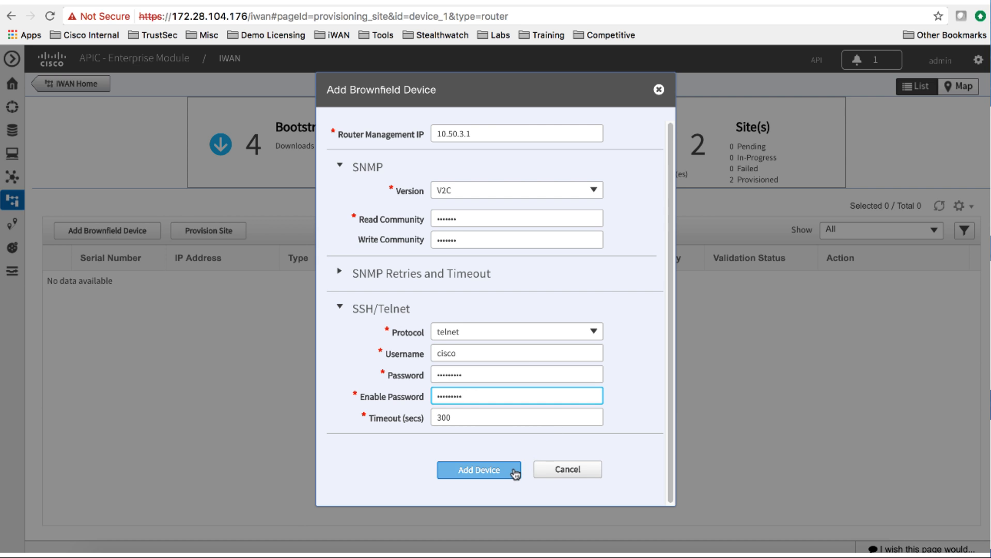
click(515, 471)
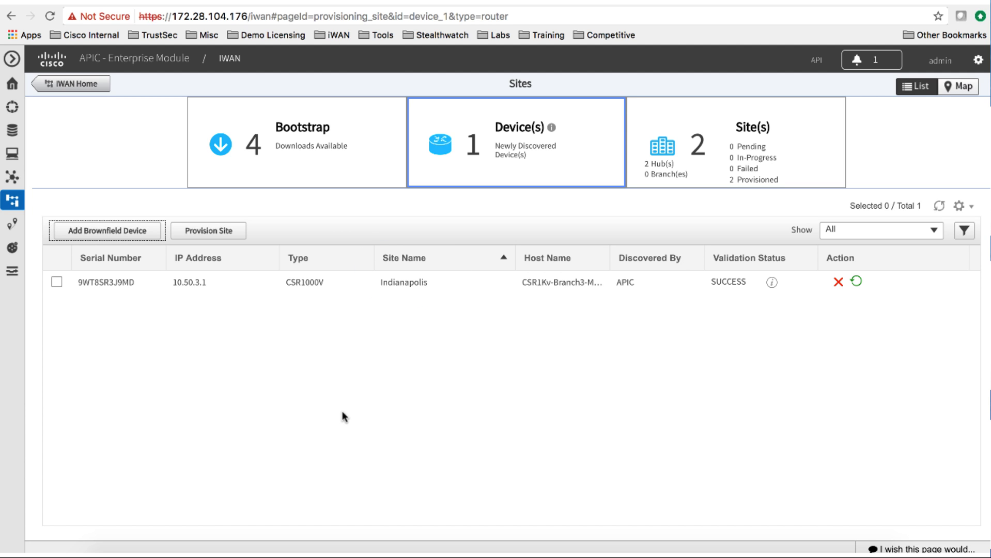
Select the discovered CSR1000V router and begin Provision Site for it
click(57, 281)
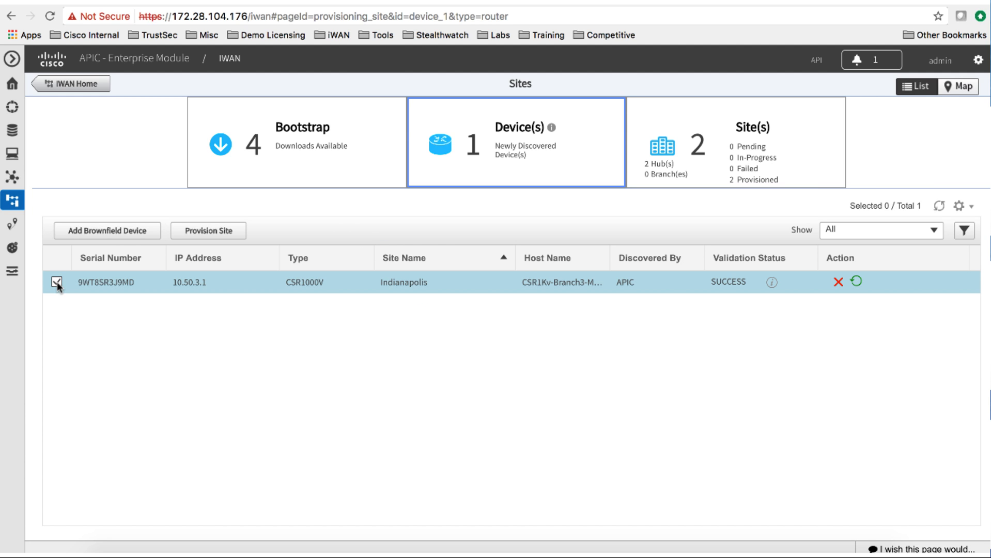
click(226, 231)
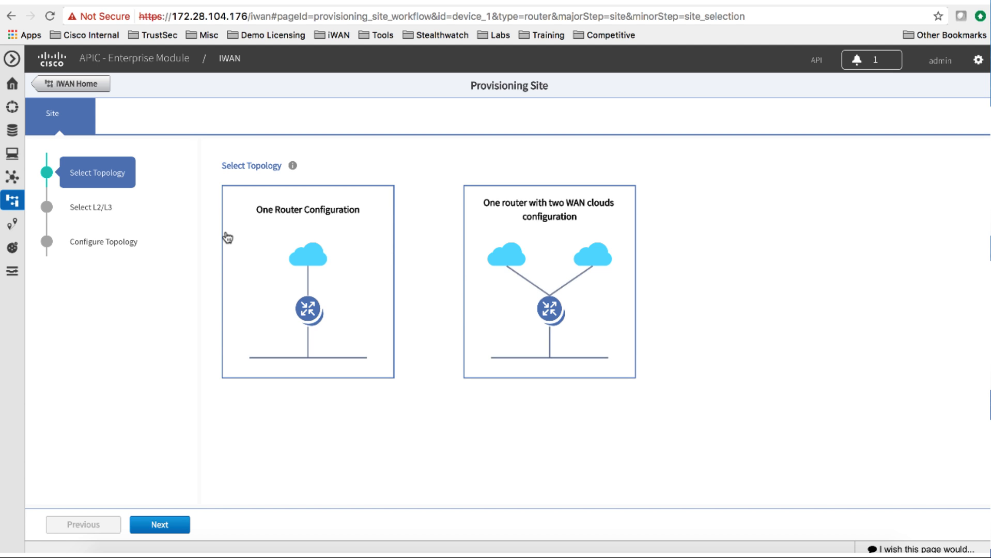
Pick the 'One router with two WAN clouds' topology
click(542, 227)
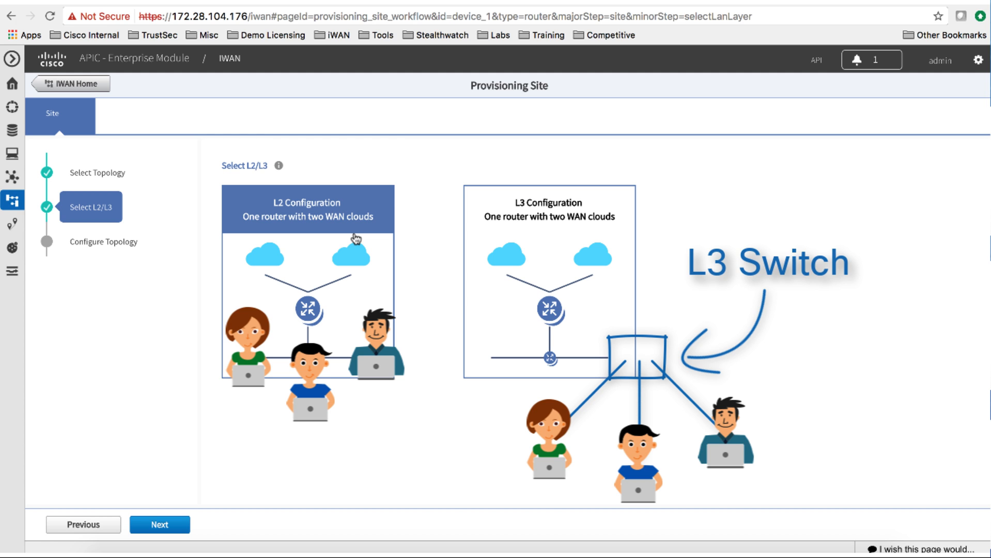
Choose L2 configuration and place the site at Indianapolis, Indiana 46202 on the map
click(355, 239)
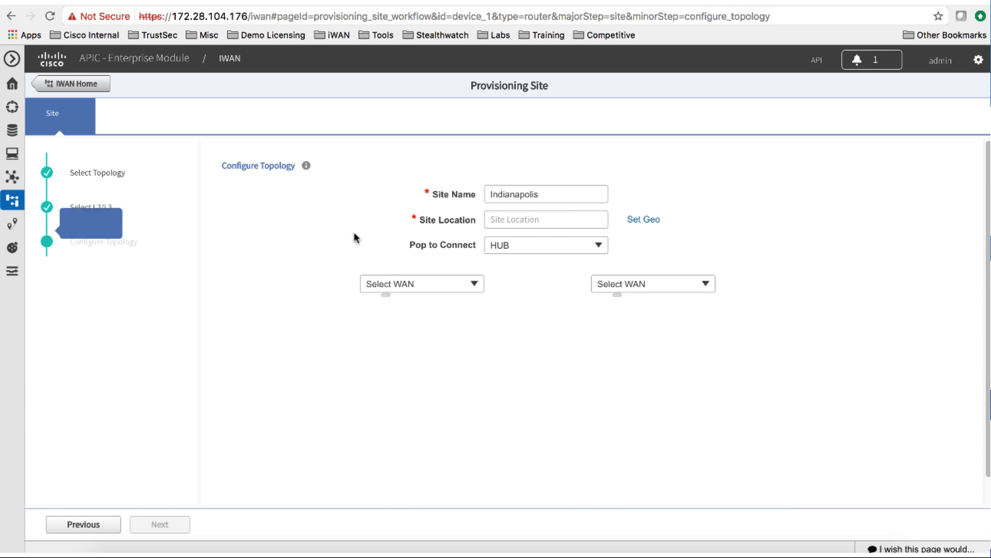
click(644, 220)
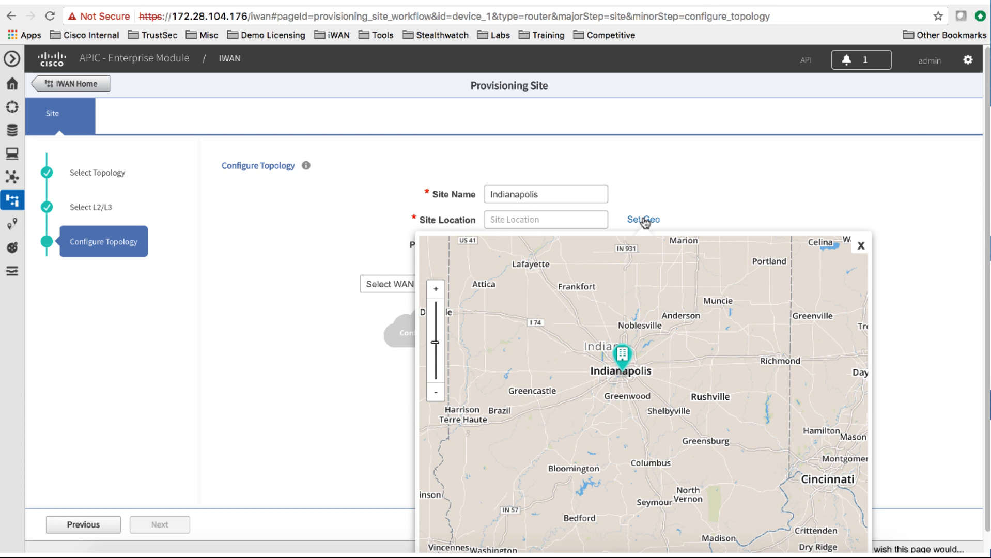
click(625, 363)
click(625, 363)
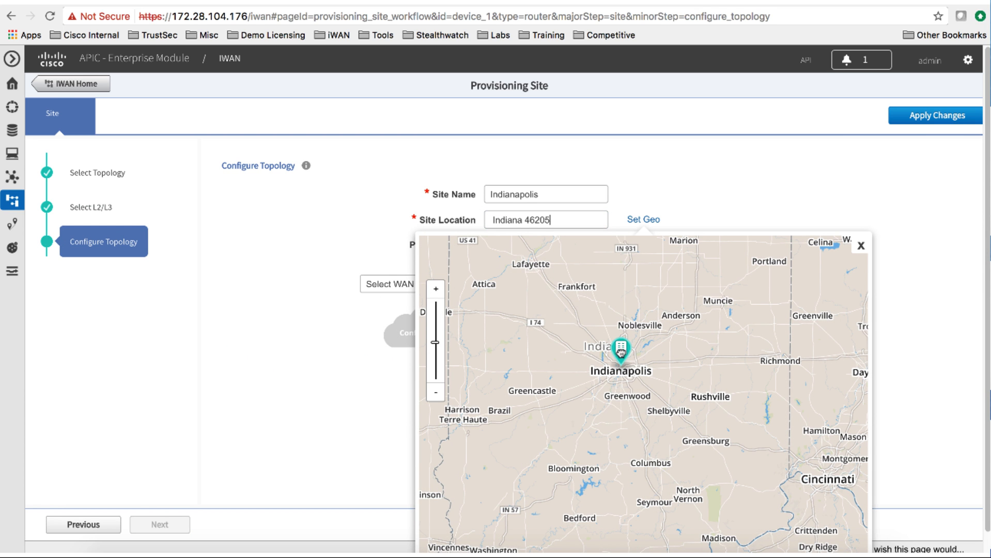
click(861, 247)
Assign ISP1 to the first WAN link and ISP2 to the second
click(474, 283)
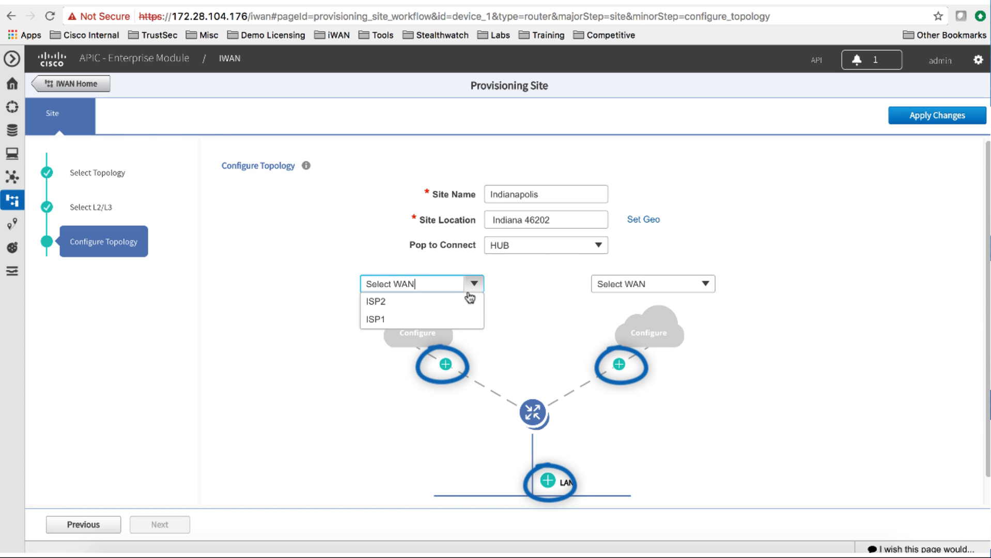
click(449, 320)
click(705, 284)
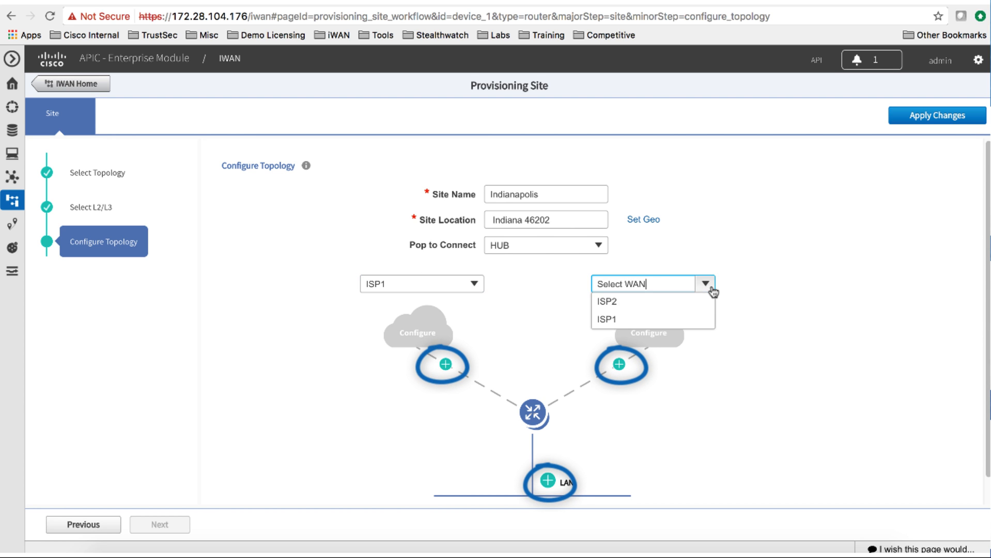
click(684, 302)
Configure ISP1 on GigabitEthernet2 at 10 Mbps with the Custom 4-Class for ISP1 profile
click(446, 364)
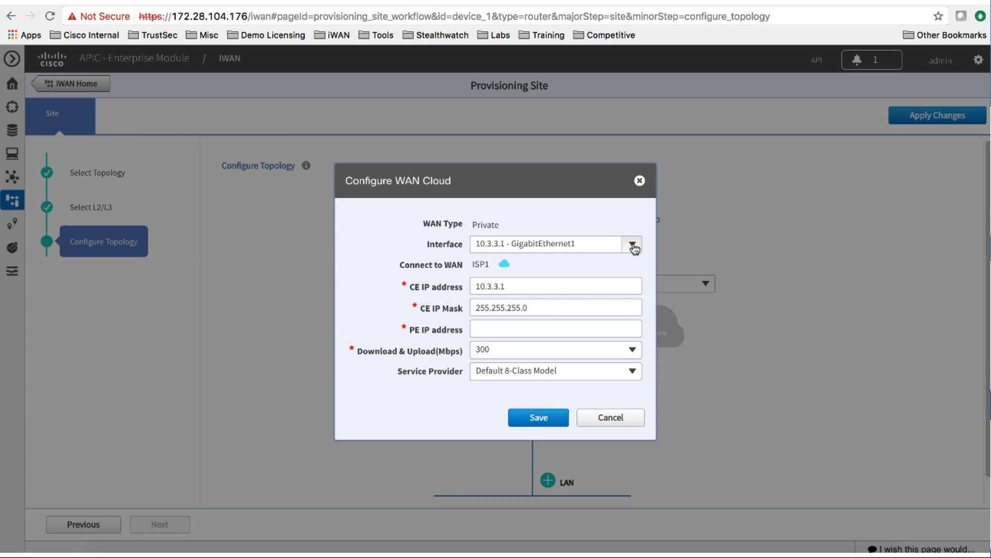
click(631, 244)
click(589, 279)
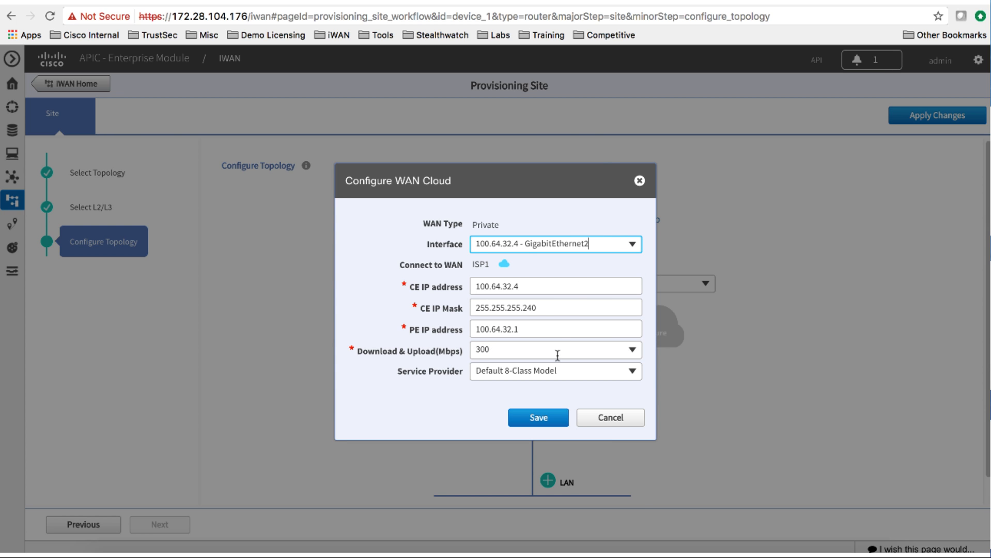
click(629, 350)
click(504, 420)
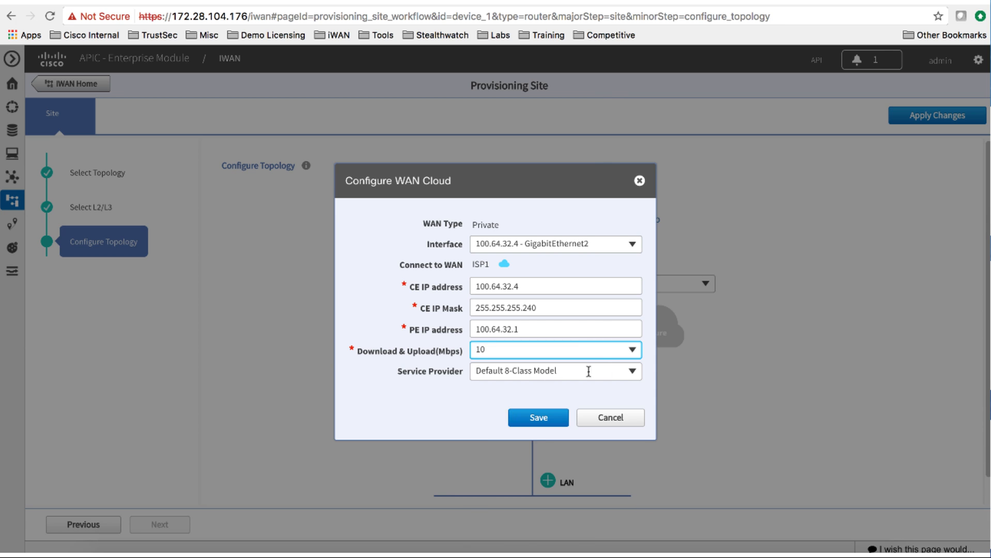
click(631, 372)
click(574, 460)
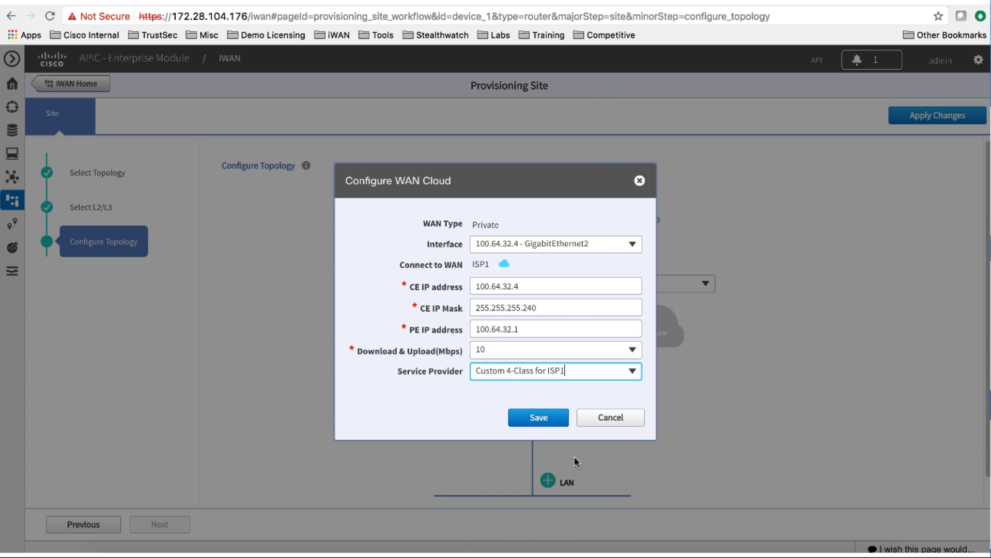
click(556, 418)
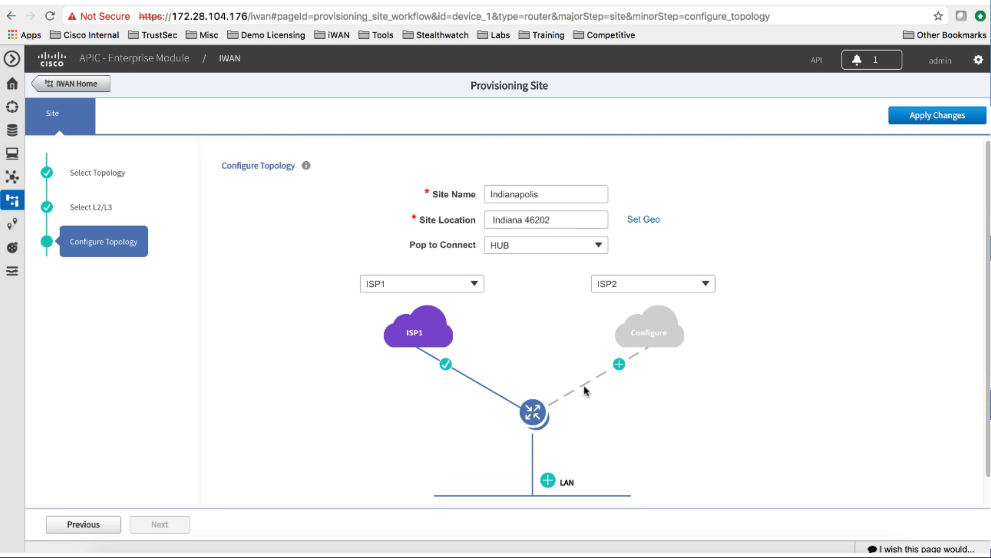
Set ISP2 to GigabitEthernet3, PE 40.101.102.1, 10 Mbps, Default 4-Class Model; save GigabitEthernet1 as LAN
click(617, 370)
click(630, 245)
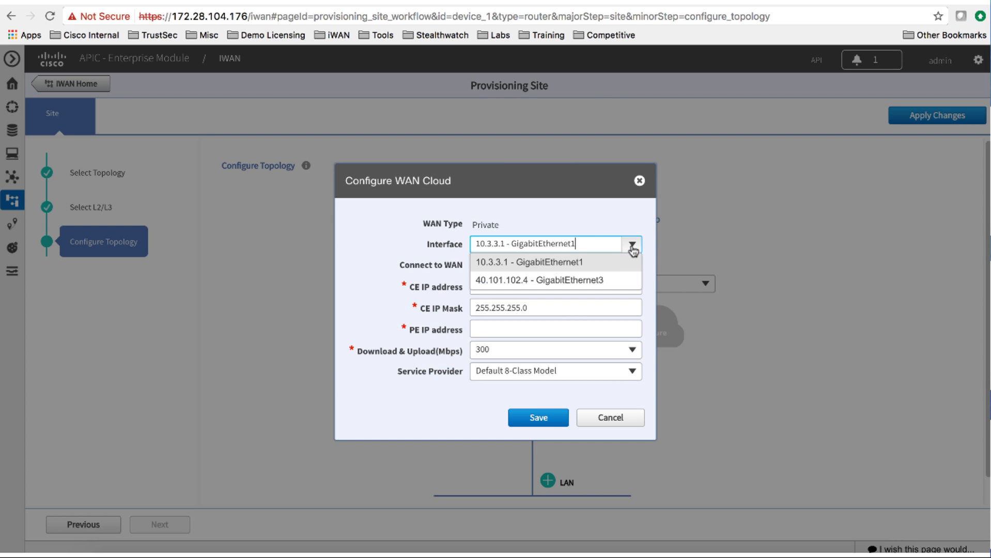
click(605, 280)
click(557, 329)
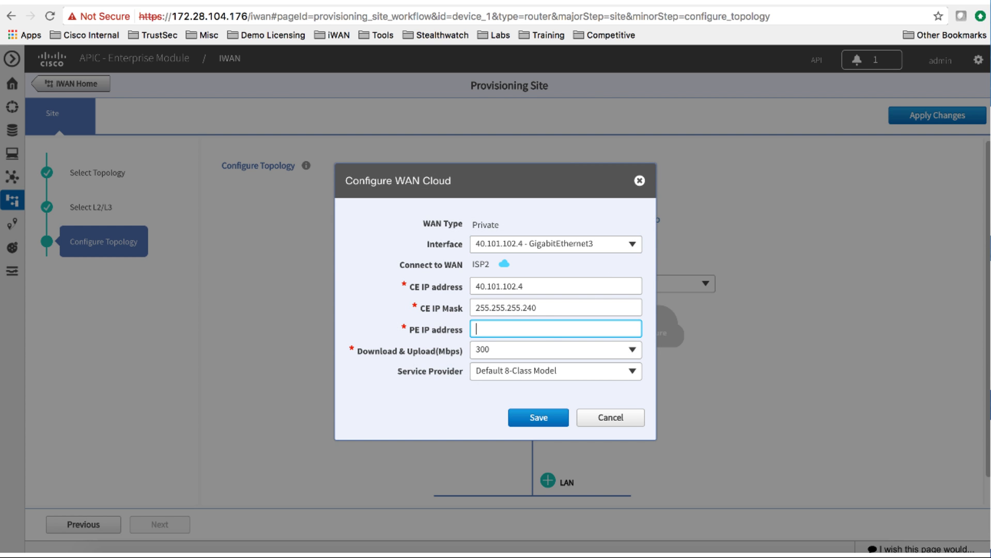
text(40.101.102.1)
click(632, 351)
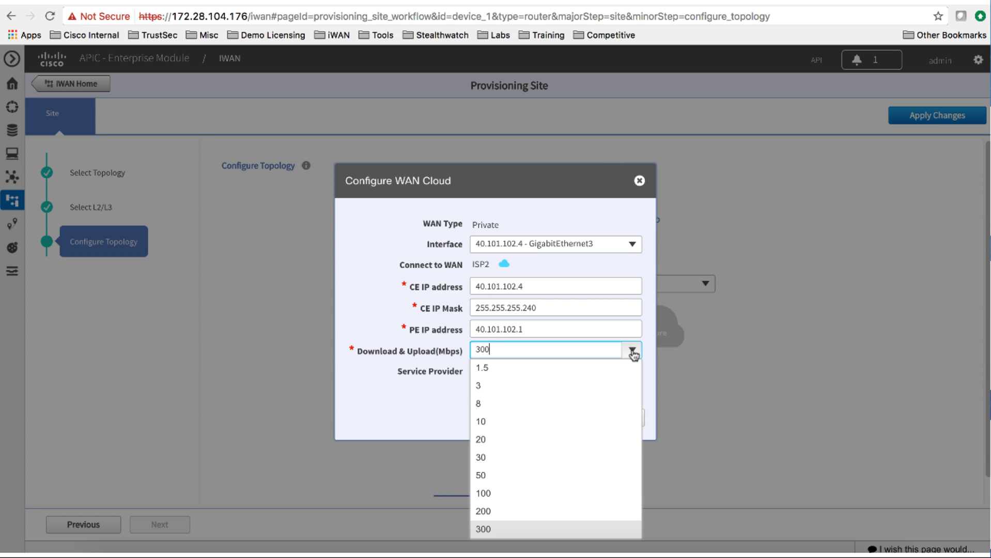
click(567, 422)
click(633, 371)
click(585, 389)
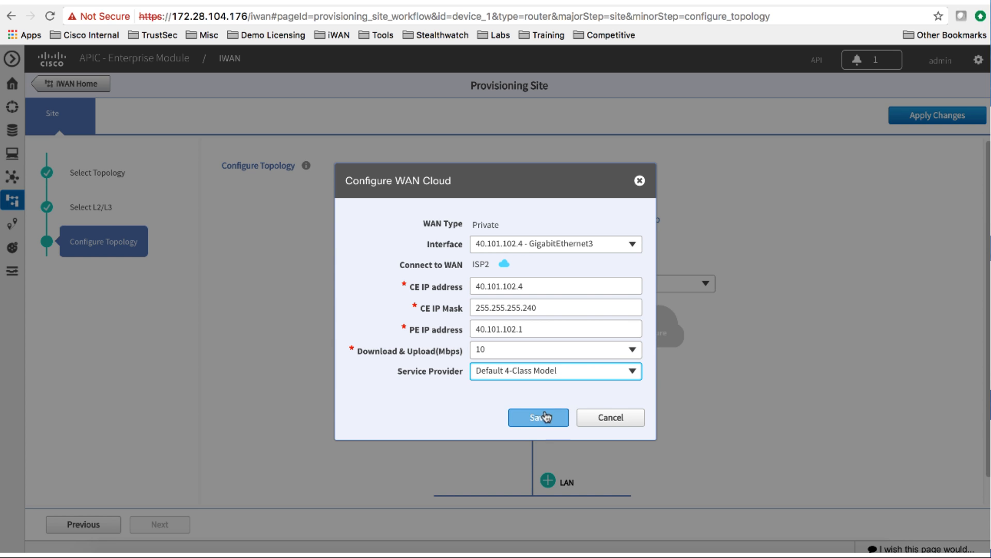
click(540, 418)
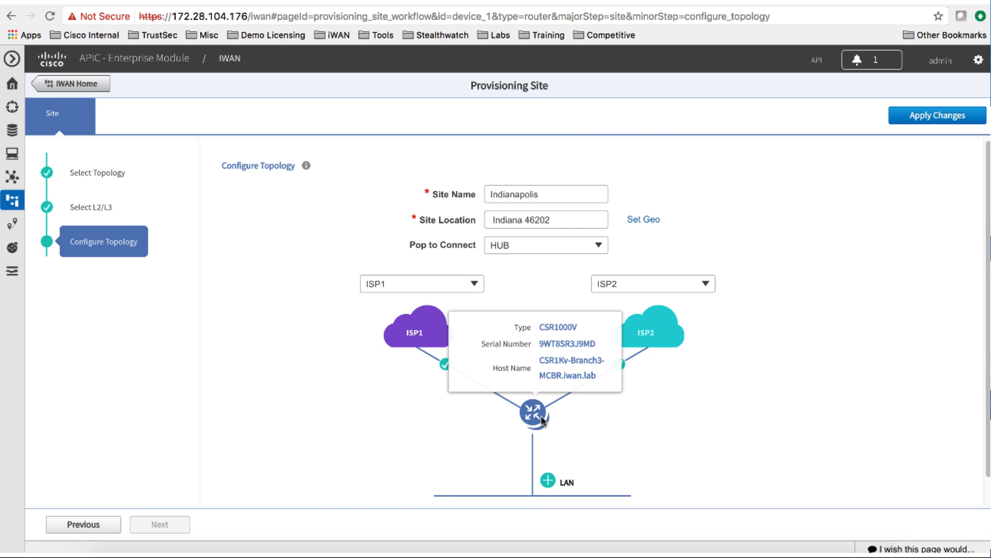
click(548, 481)
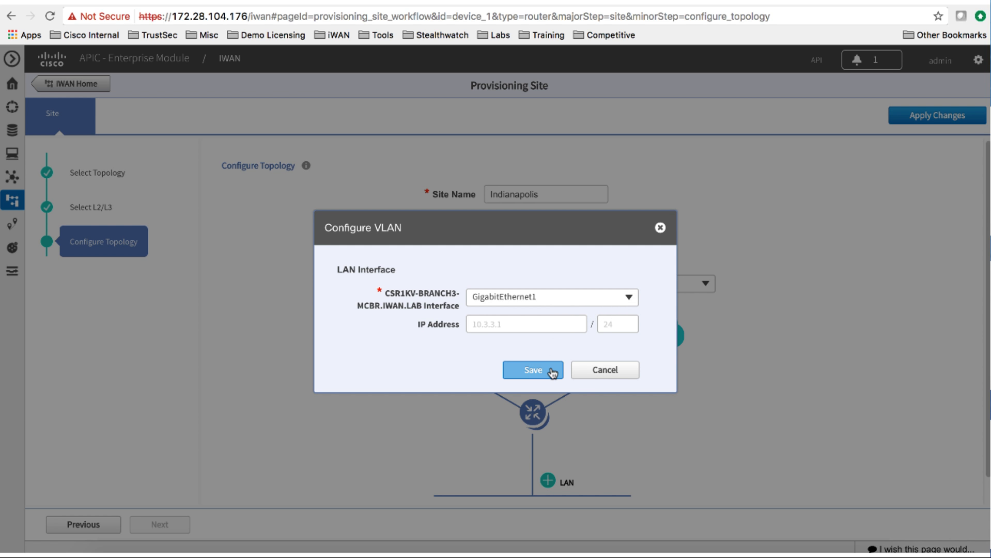
click(551, 369)
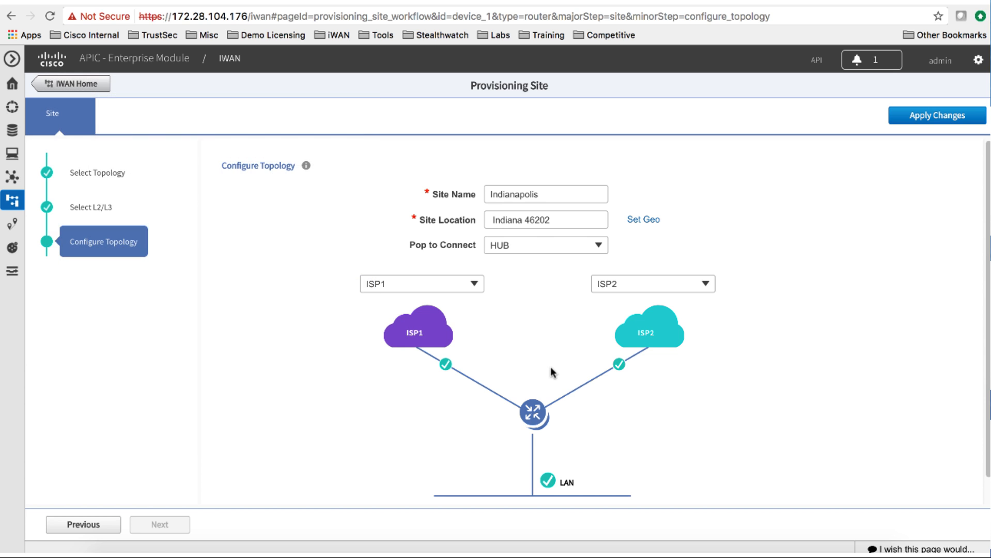
Review the Provisioning Site Summary and submit it with Apply Now, confirming the changes
click(899, 126)
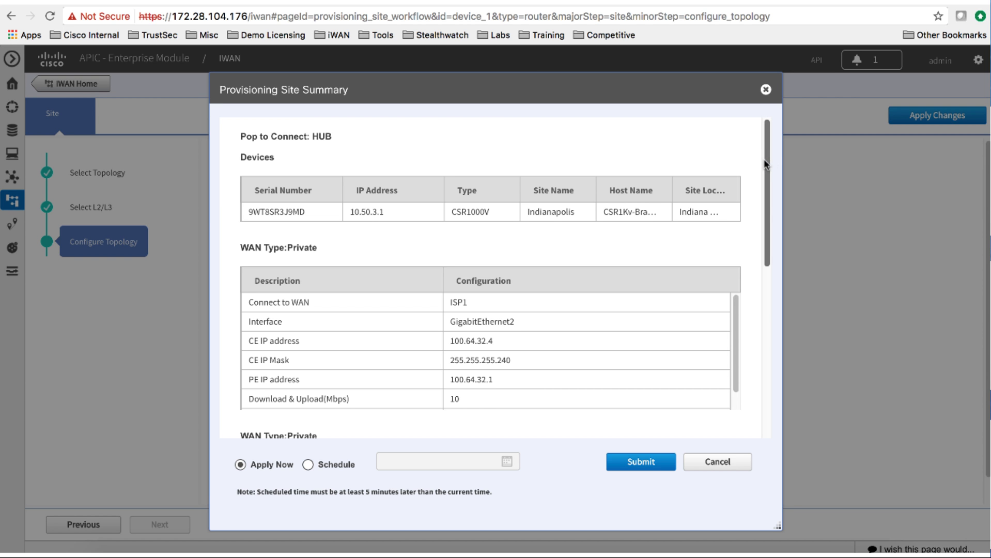
mouse_move(769, 161)
mouse_down()
mouse_move(760, 250)
mouse_move(768, 346)
mouse_up()
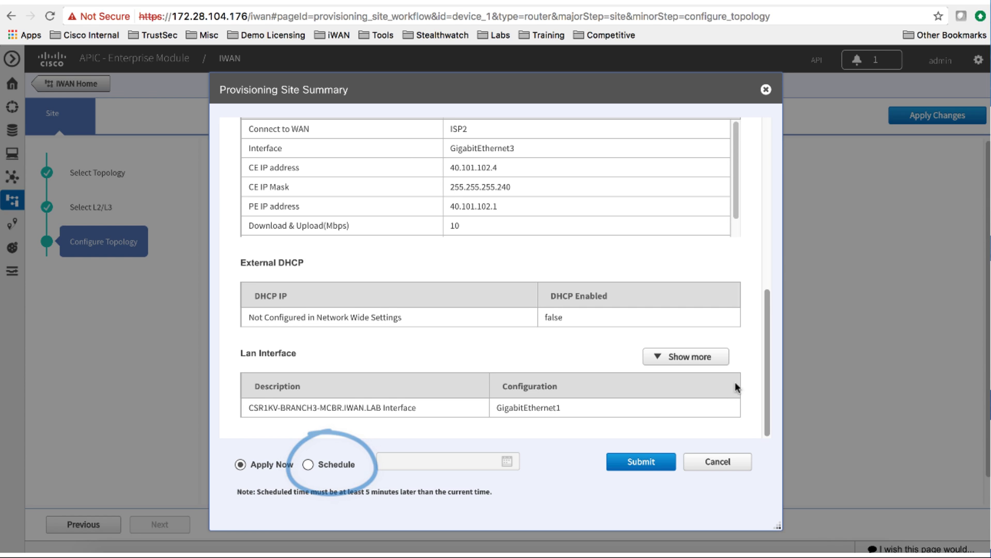
click(641, 463)
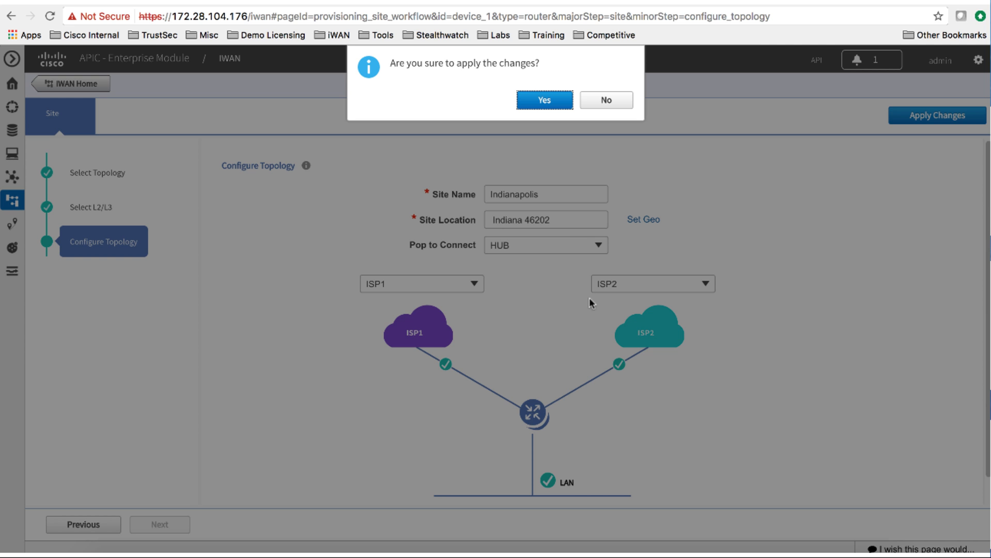
click(548, 102)
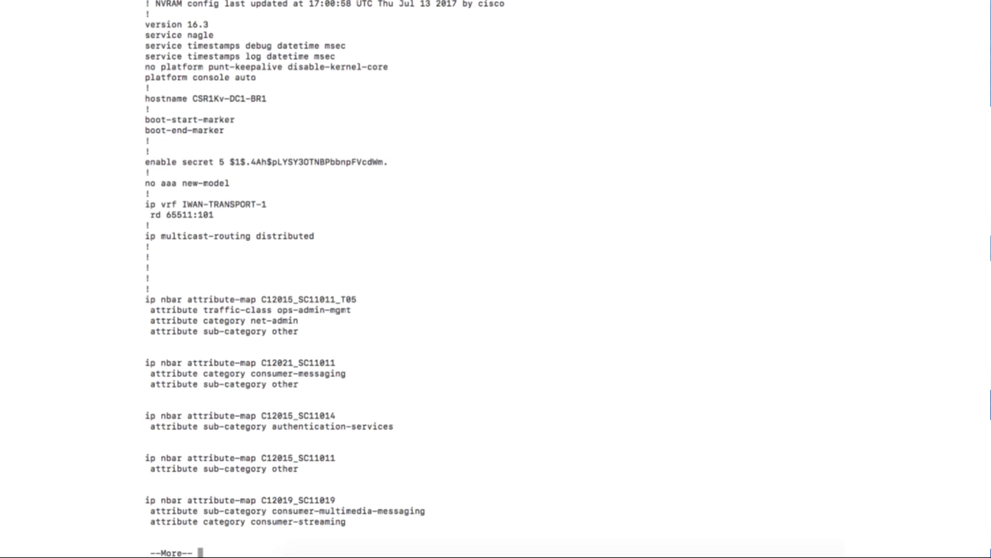
Page the running configuration forward to the NBAR attribute-set entries
key(space)
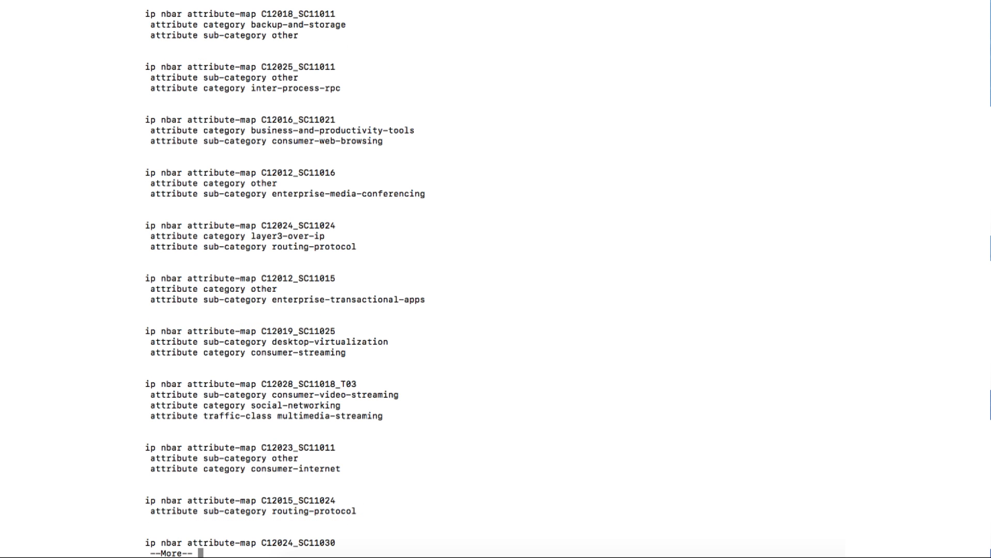
key(space)
key(space)
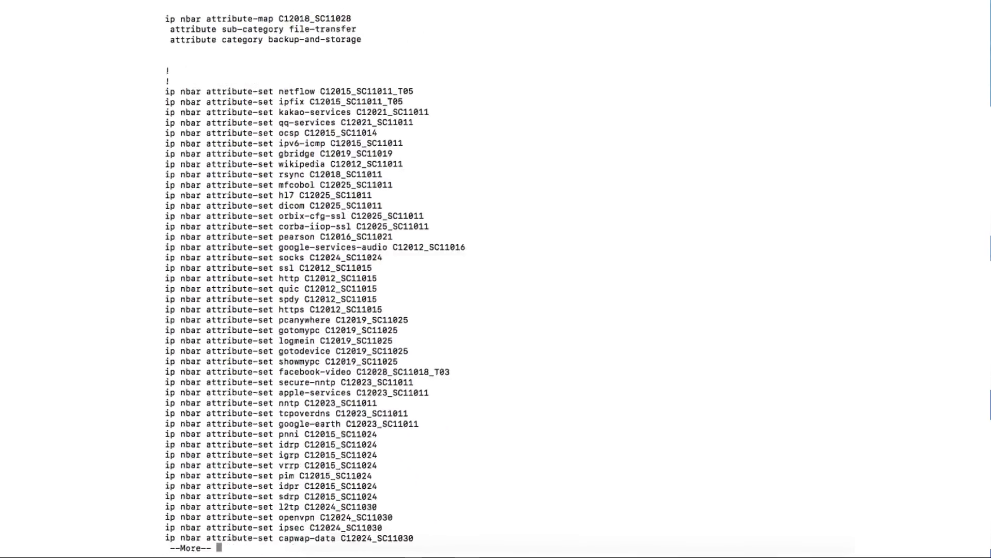